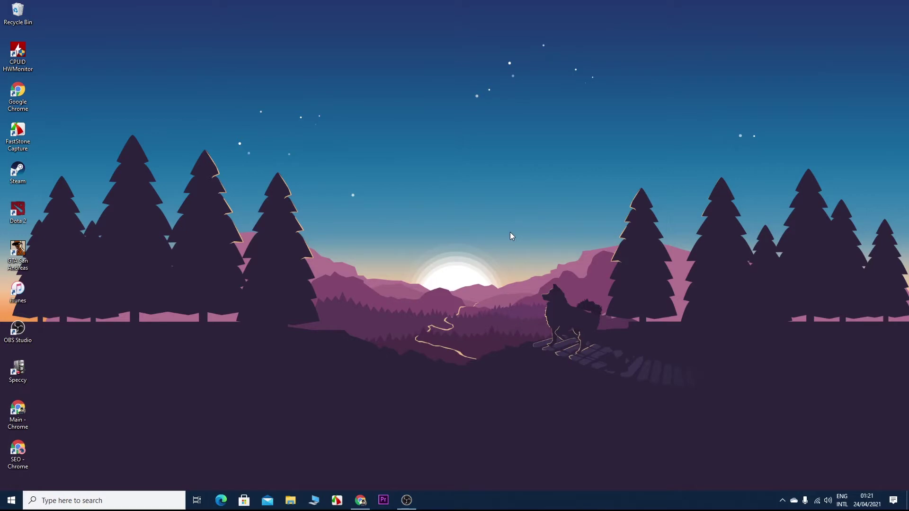
Step: Open Windows Settings from the Start menu and go to Accounts
click(11, 499)
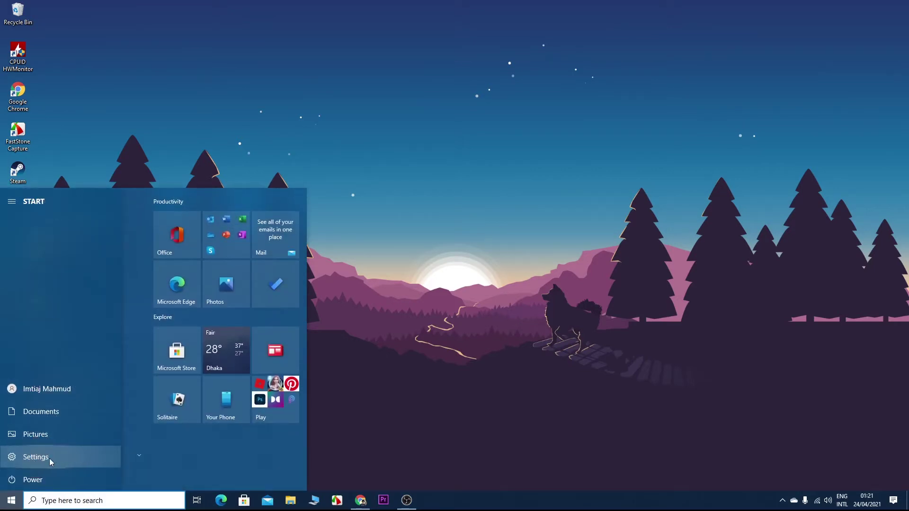
click(41, 459)
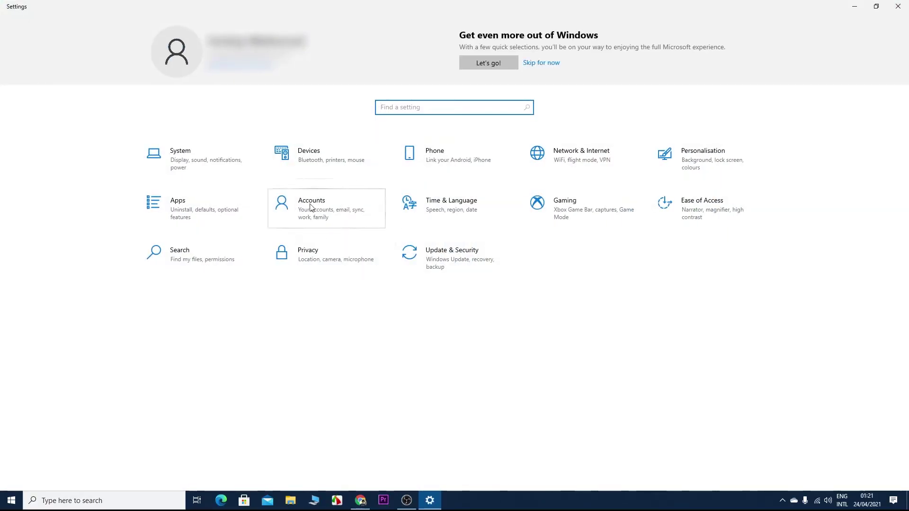
click(318, 218)
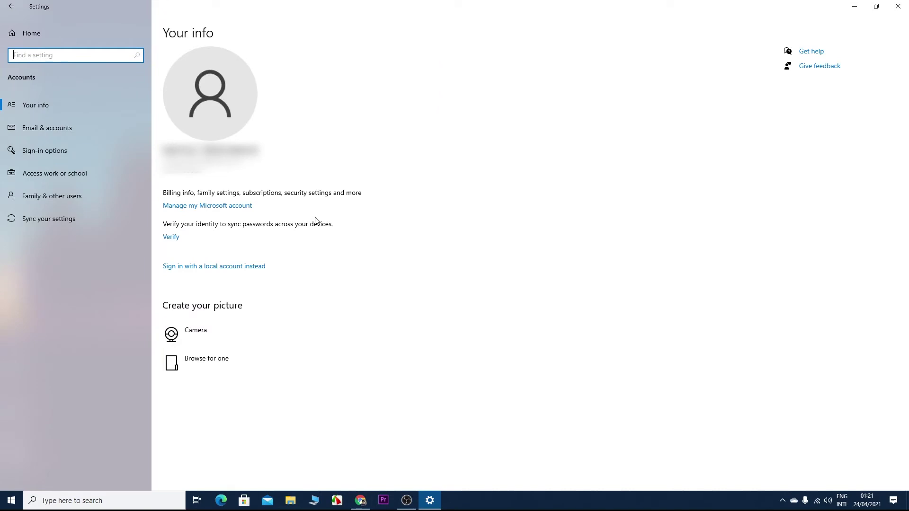
Step: Go to Family & other users and expand the Guest User account's options
click(75, 198)
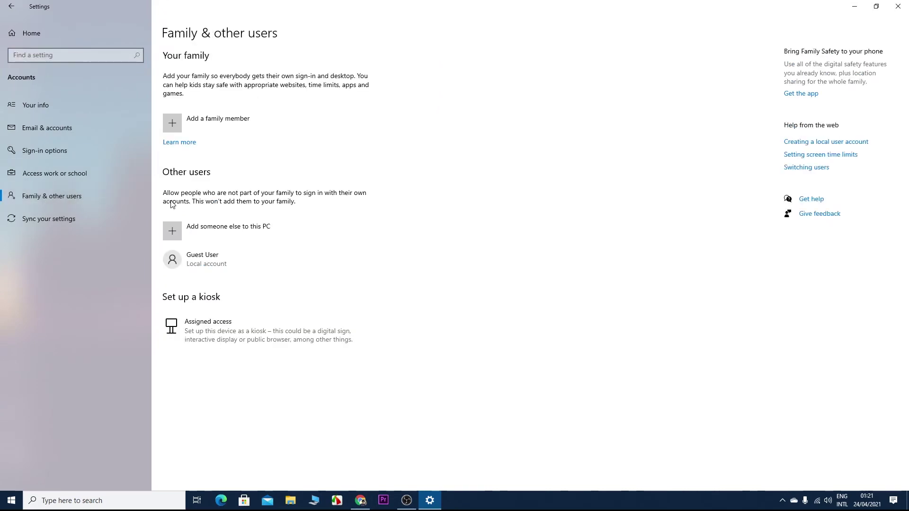
click(264, 261)
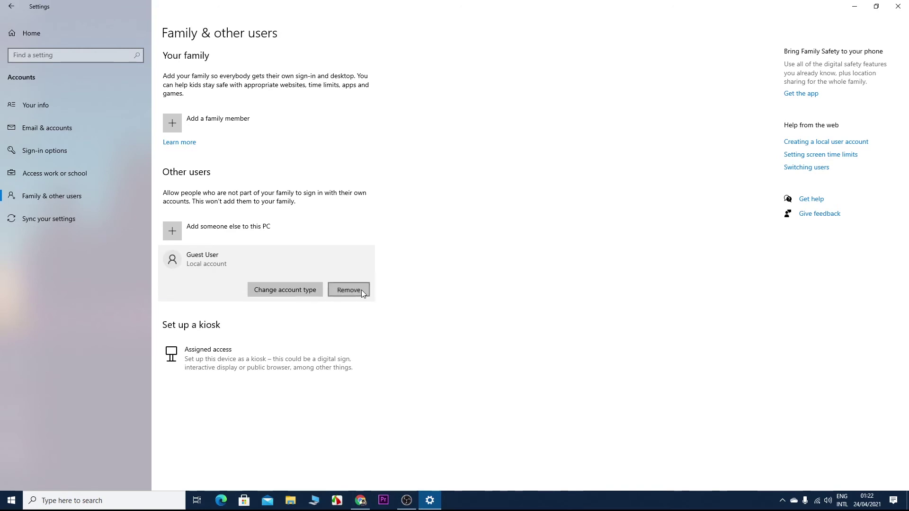
Step: Remove the Guest User account, confirming 'Delete account and data'
click(352, 290)
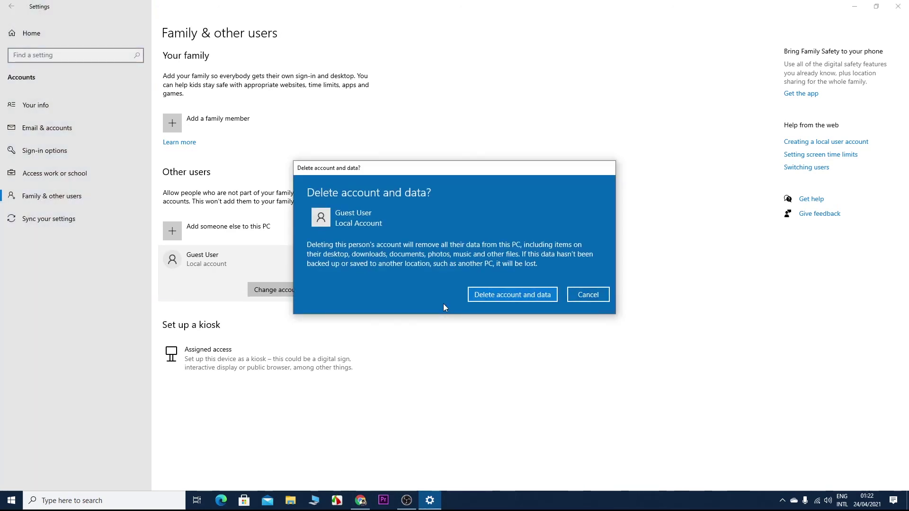
click(496, 296)
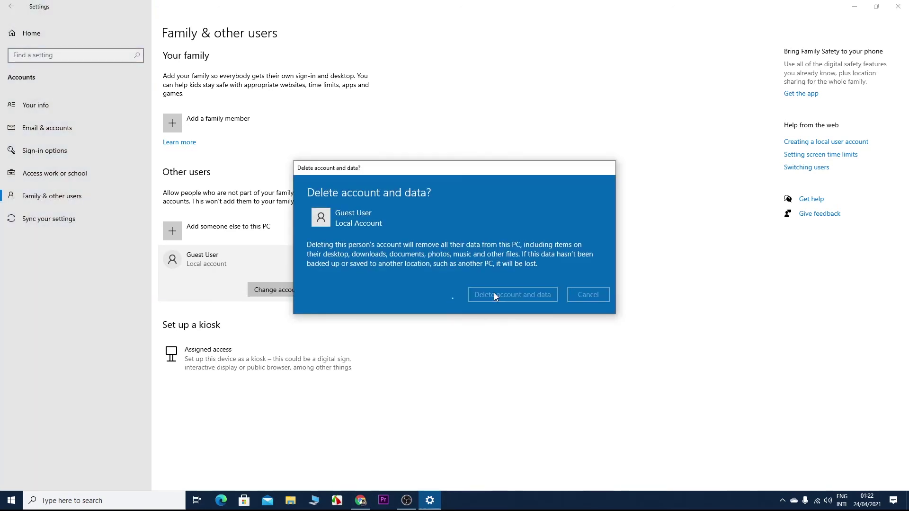